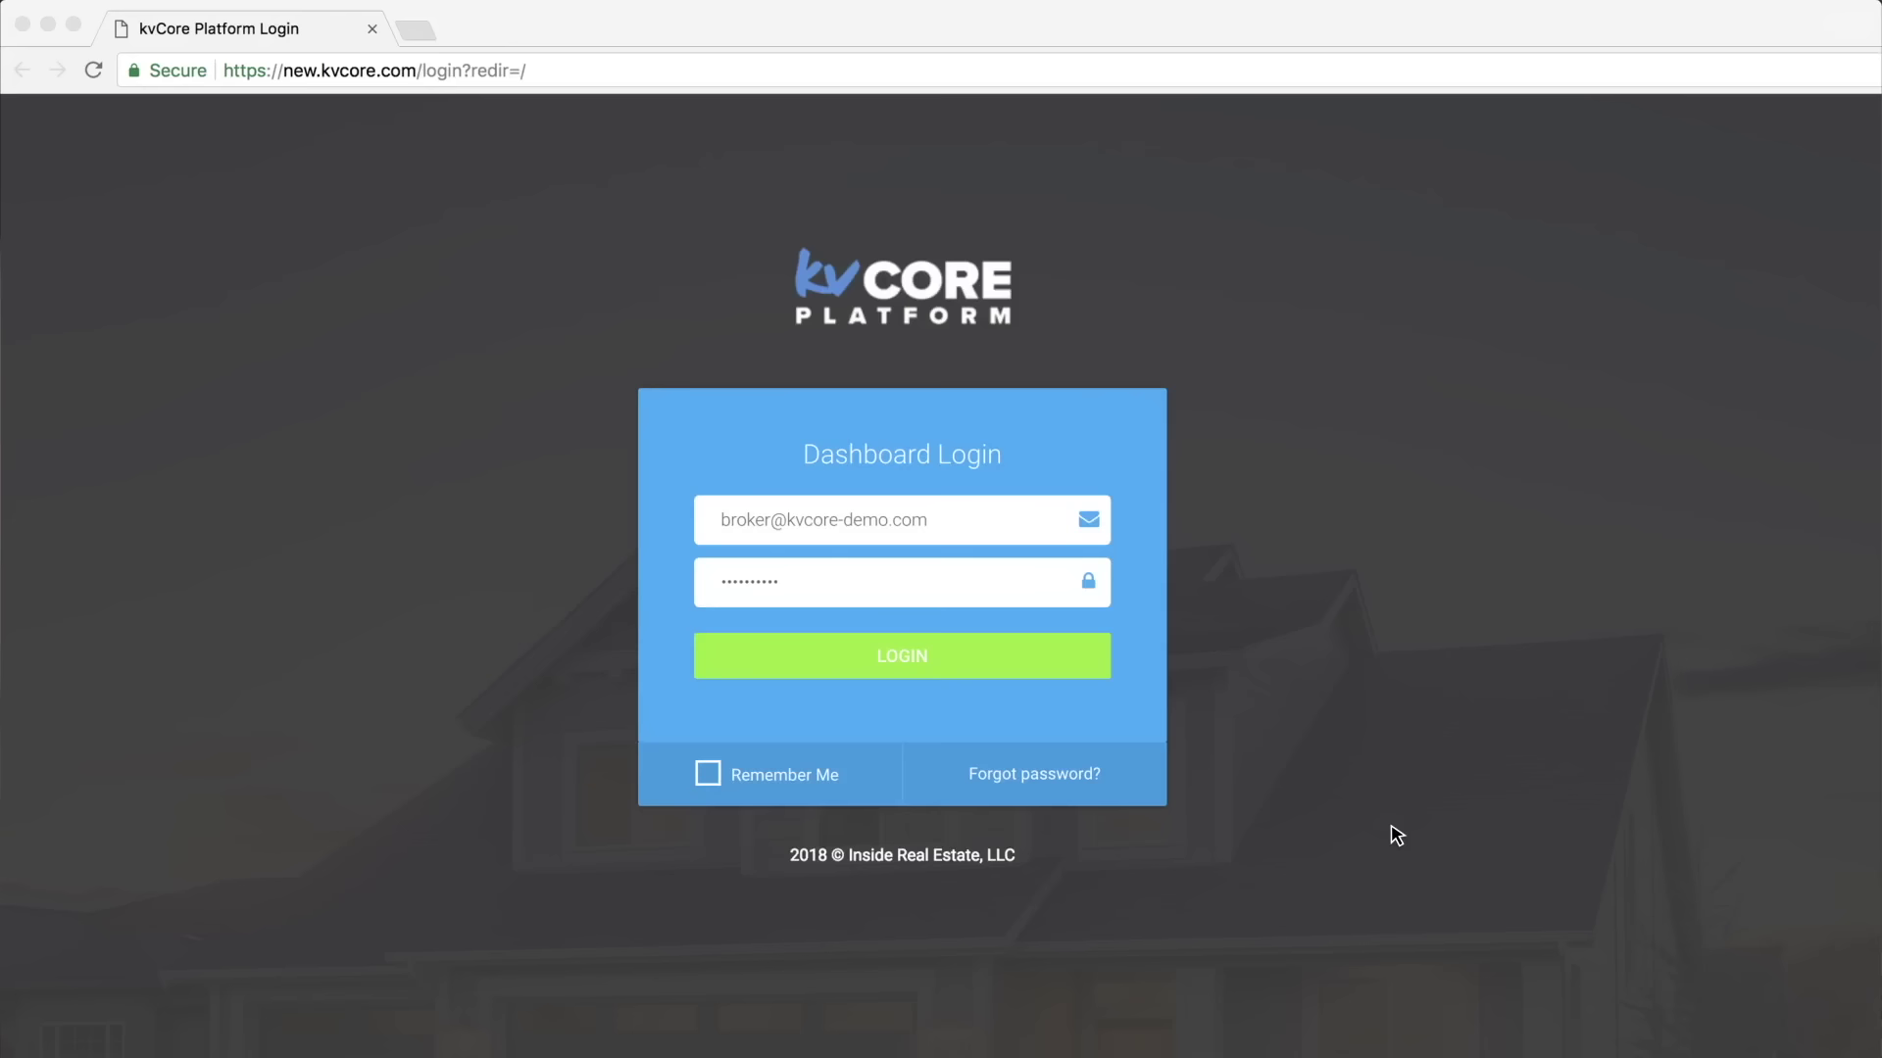
Log in to the kvCORE broker dashboard with the pre-filled credentials to reach the Agents list
{"action": "left_click", "coordinate": [993, 675]}
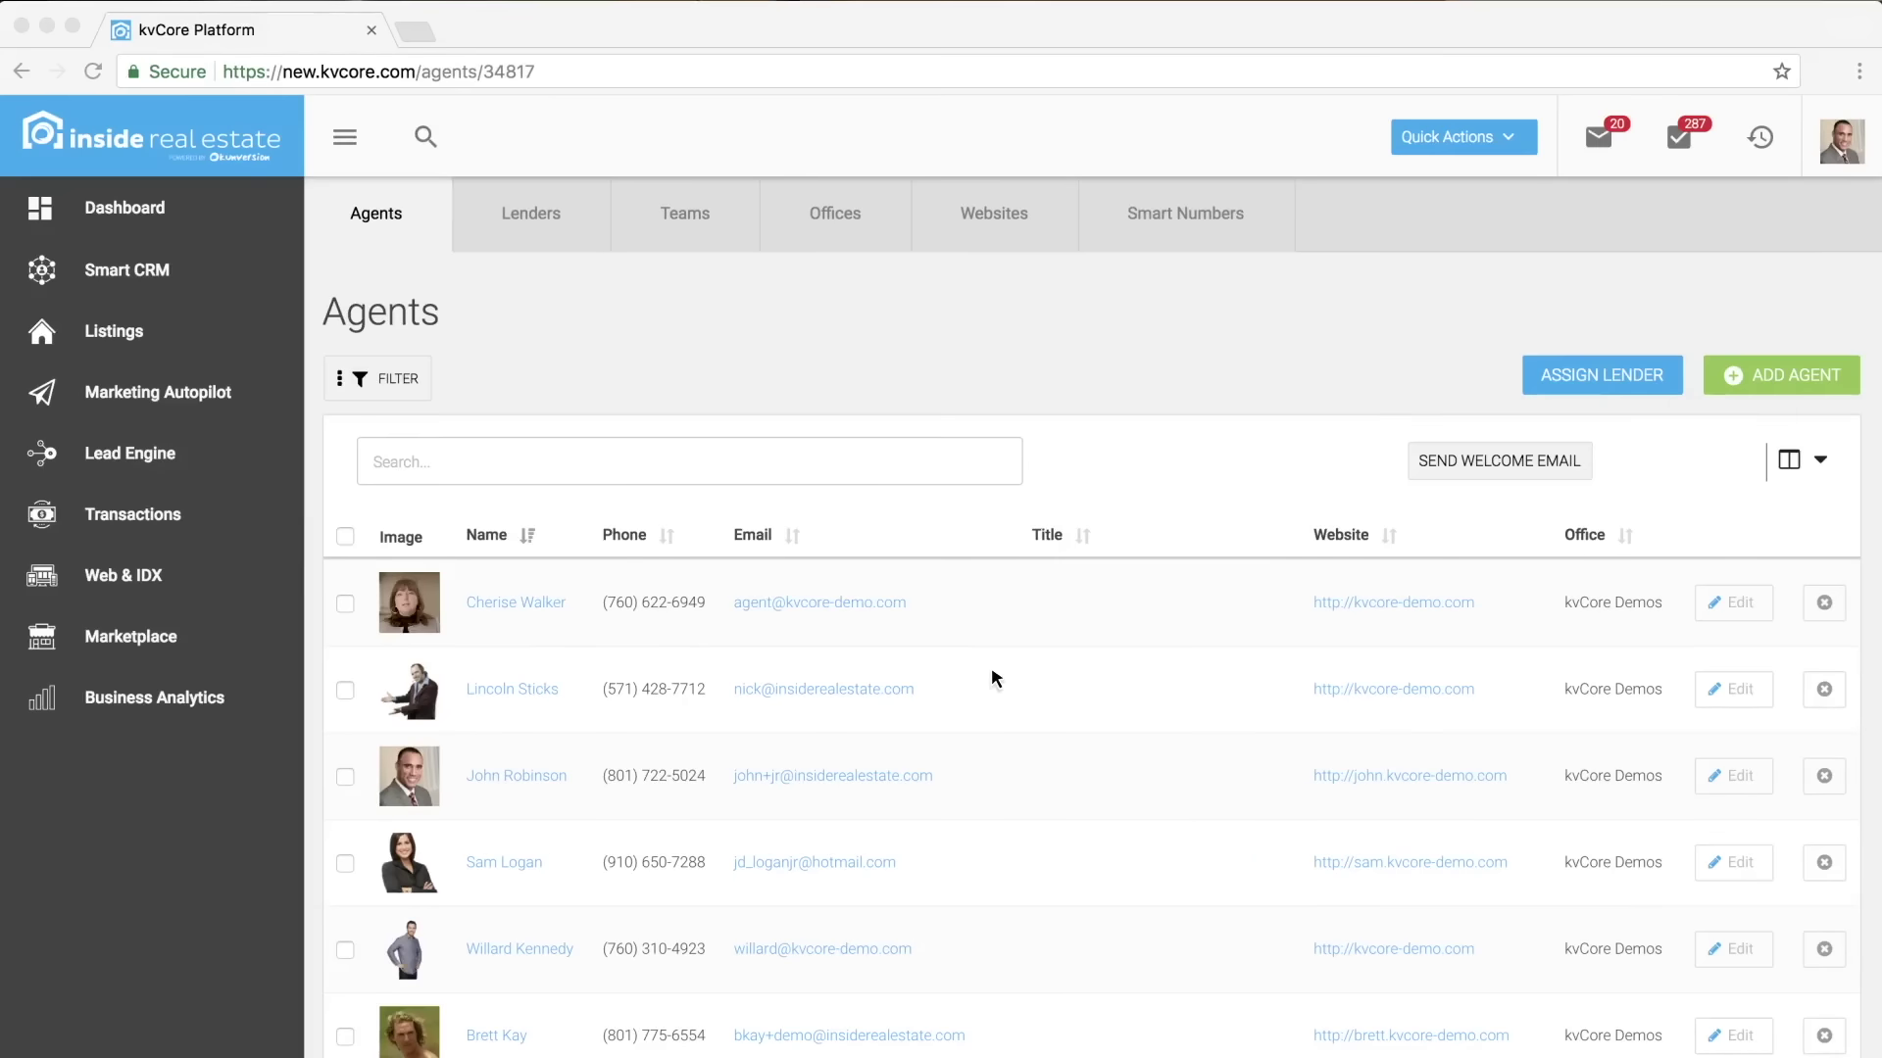
{"action": "scroll", "coordinate": [991, 676], "scroll_direction": "down", "scroll_amount": 5}
{"action": "scroll", "coordinate": [993, 676], "scroll_direction": "down", "scroll_amount": 5}
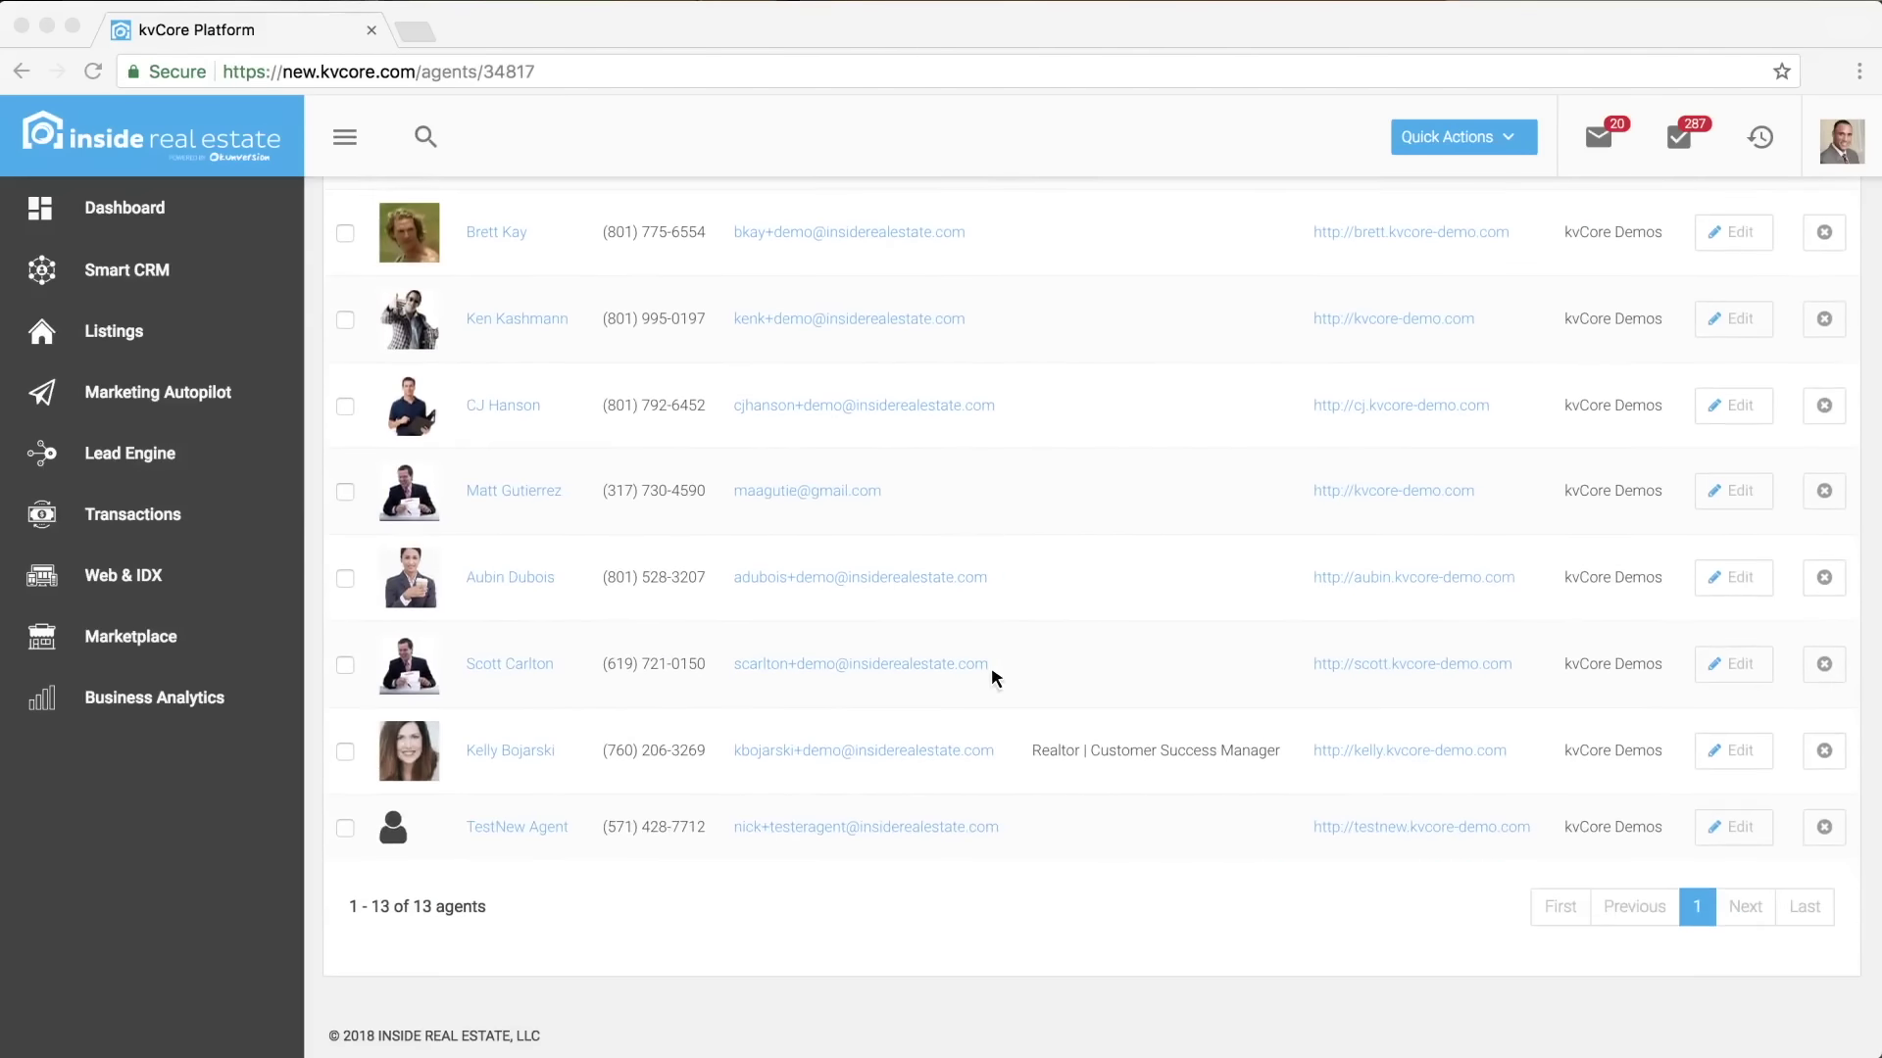
{"action": "left_click", "coordinate": [499, 396]}
{"action": "left_click", "coordinate": [799, 430]}
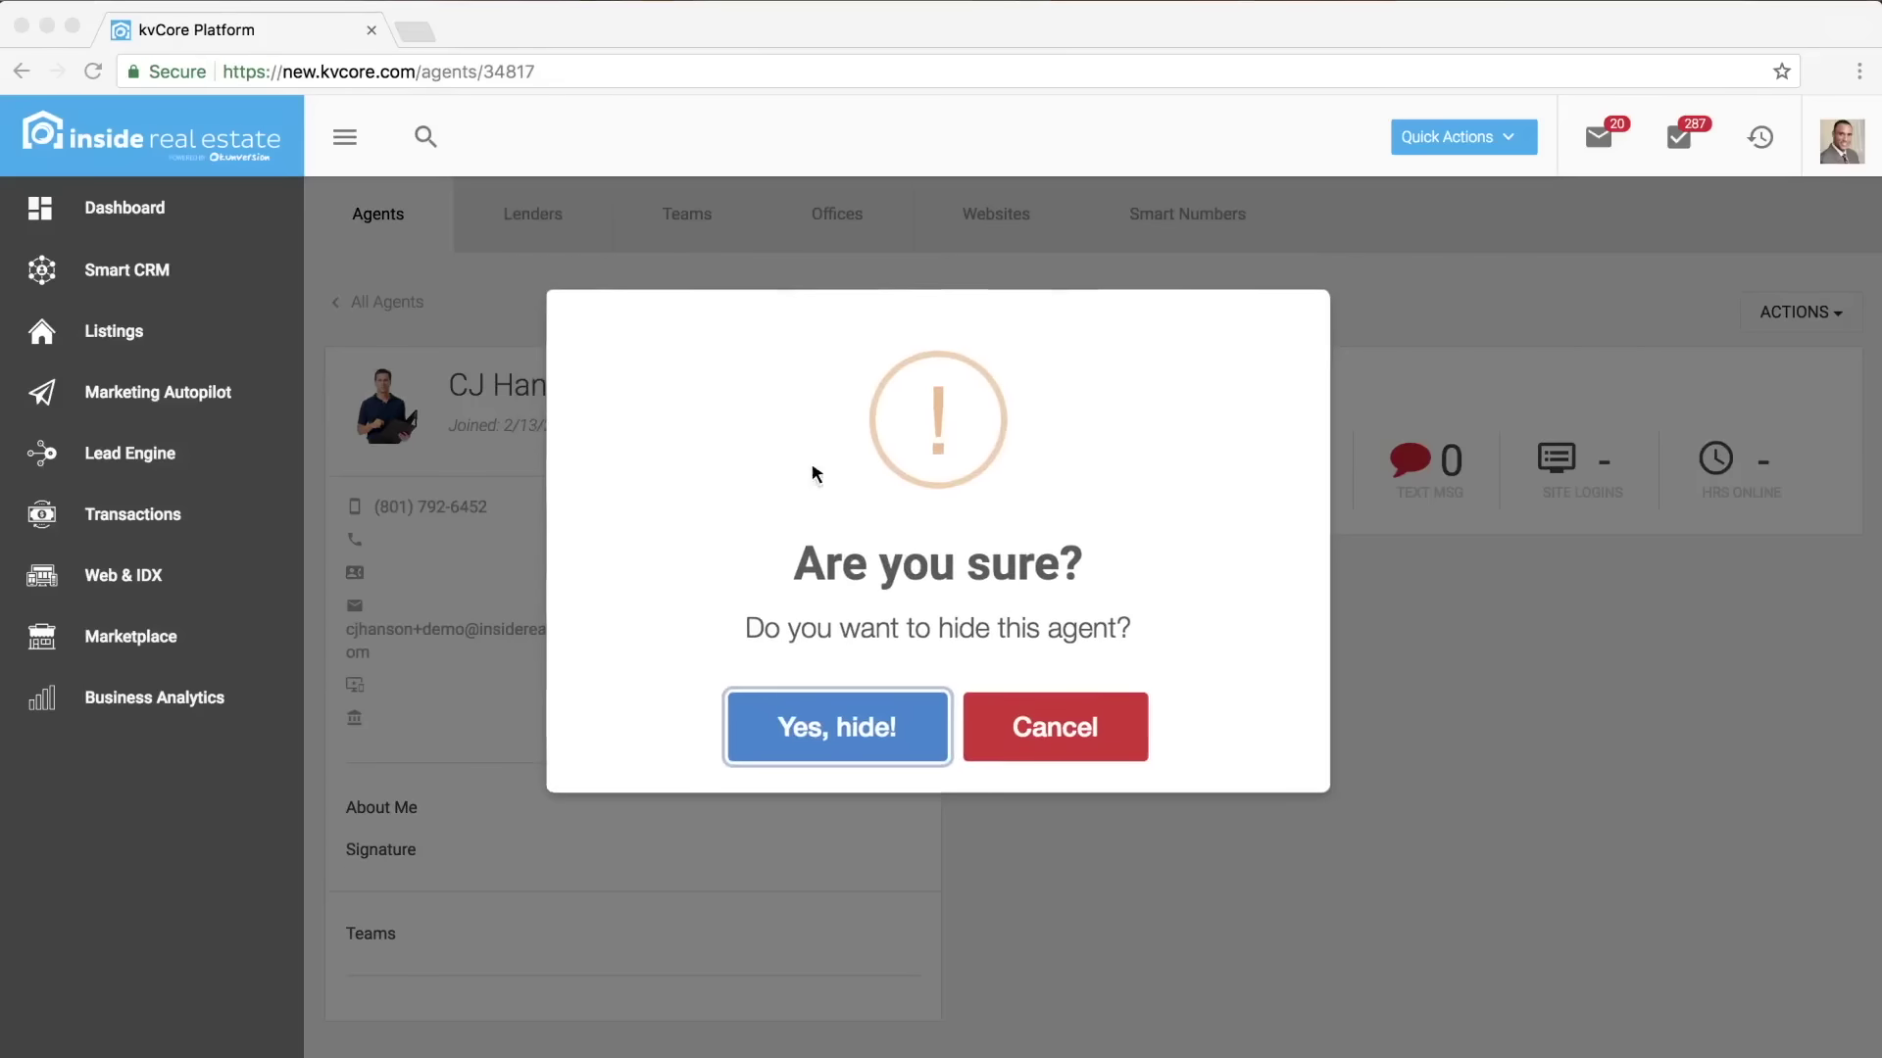
{"action": "left_click", "coordinate": [832, 728]}
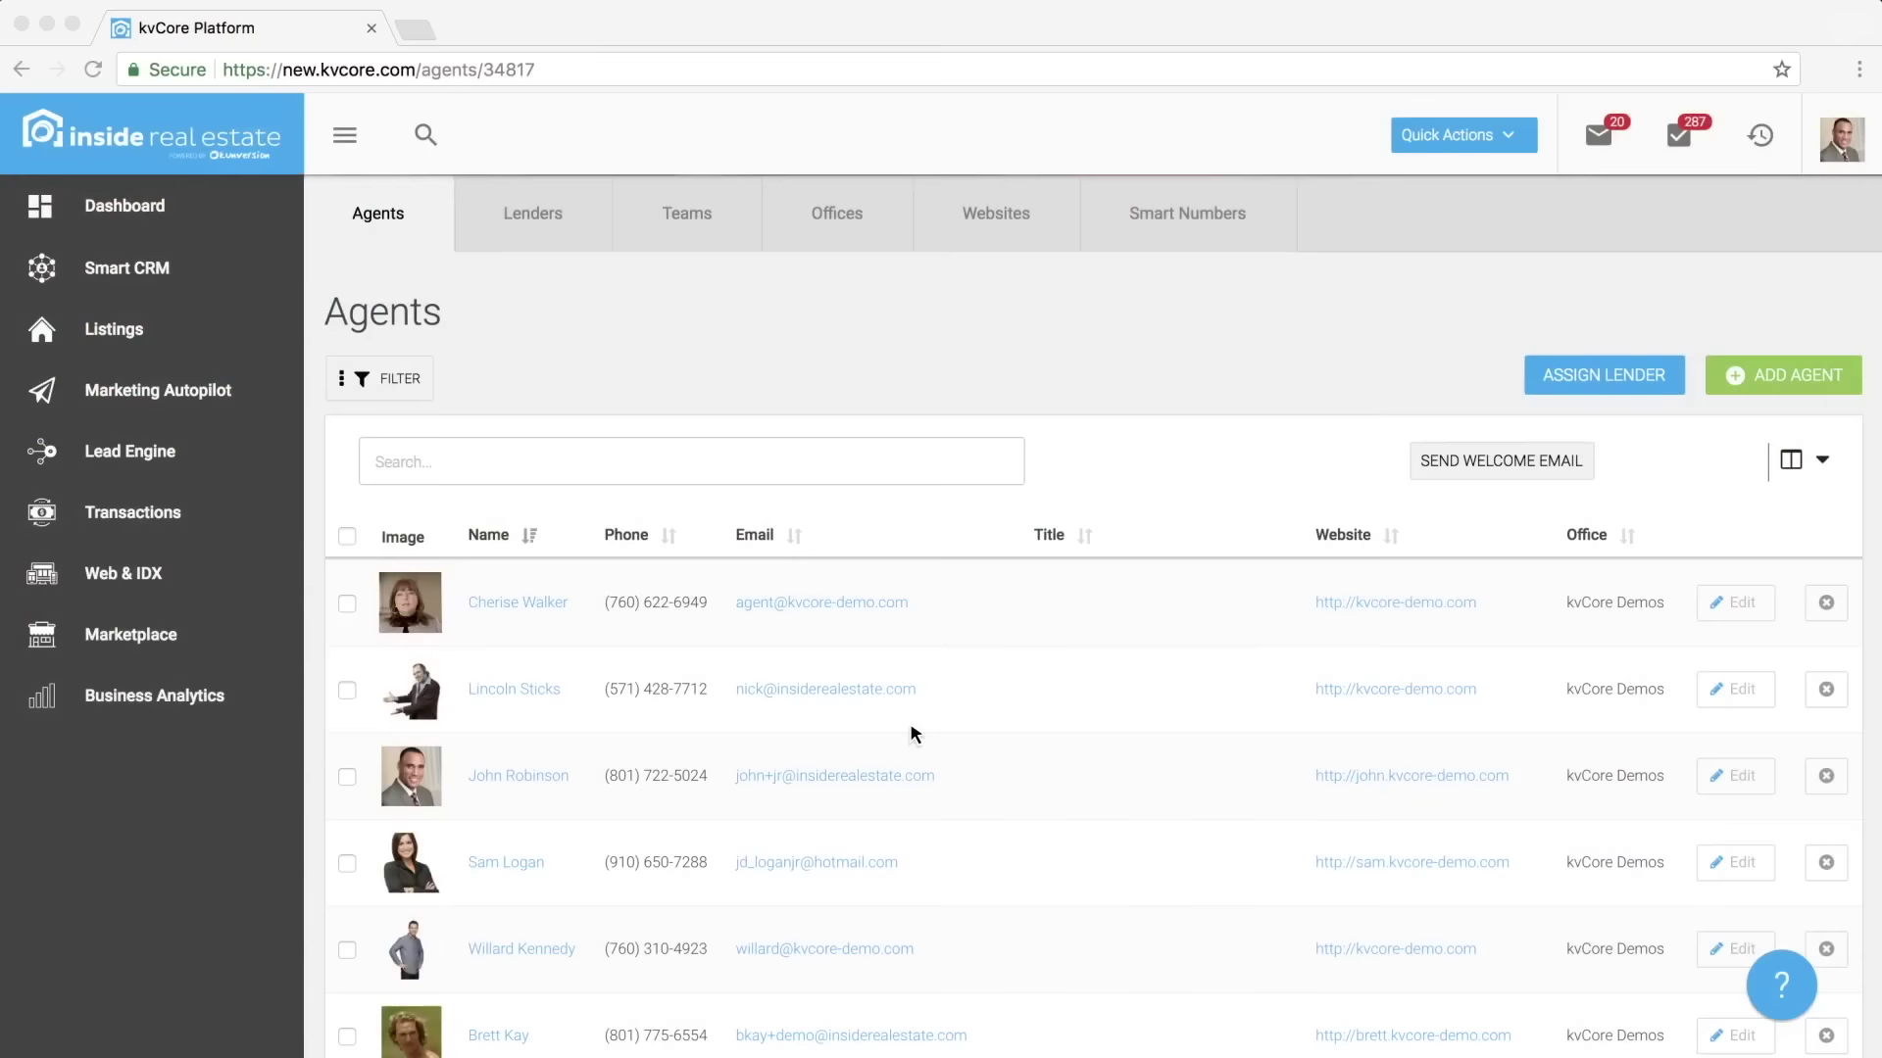
{"action": "left_click", "coordinate": [145, 696]}
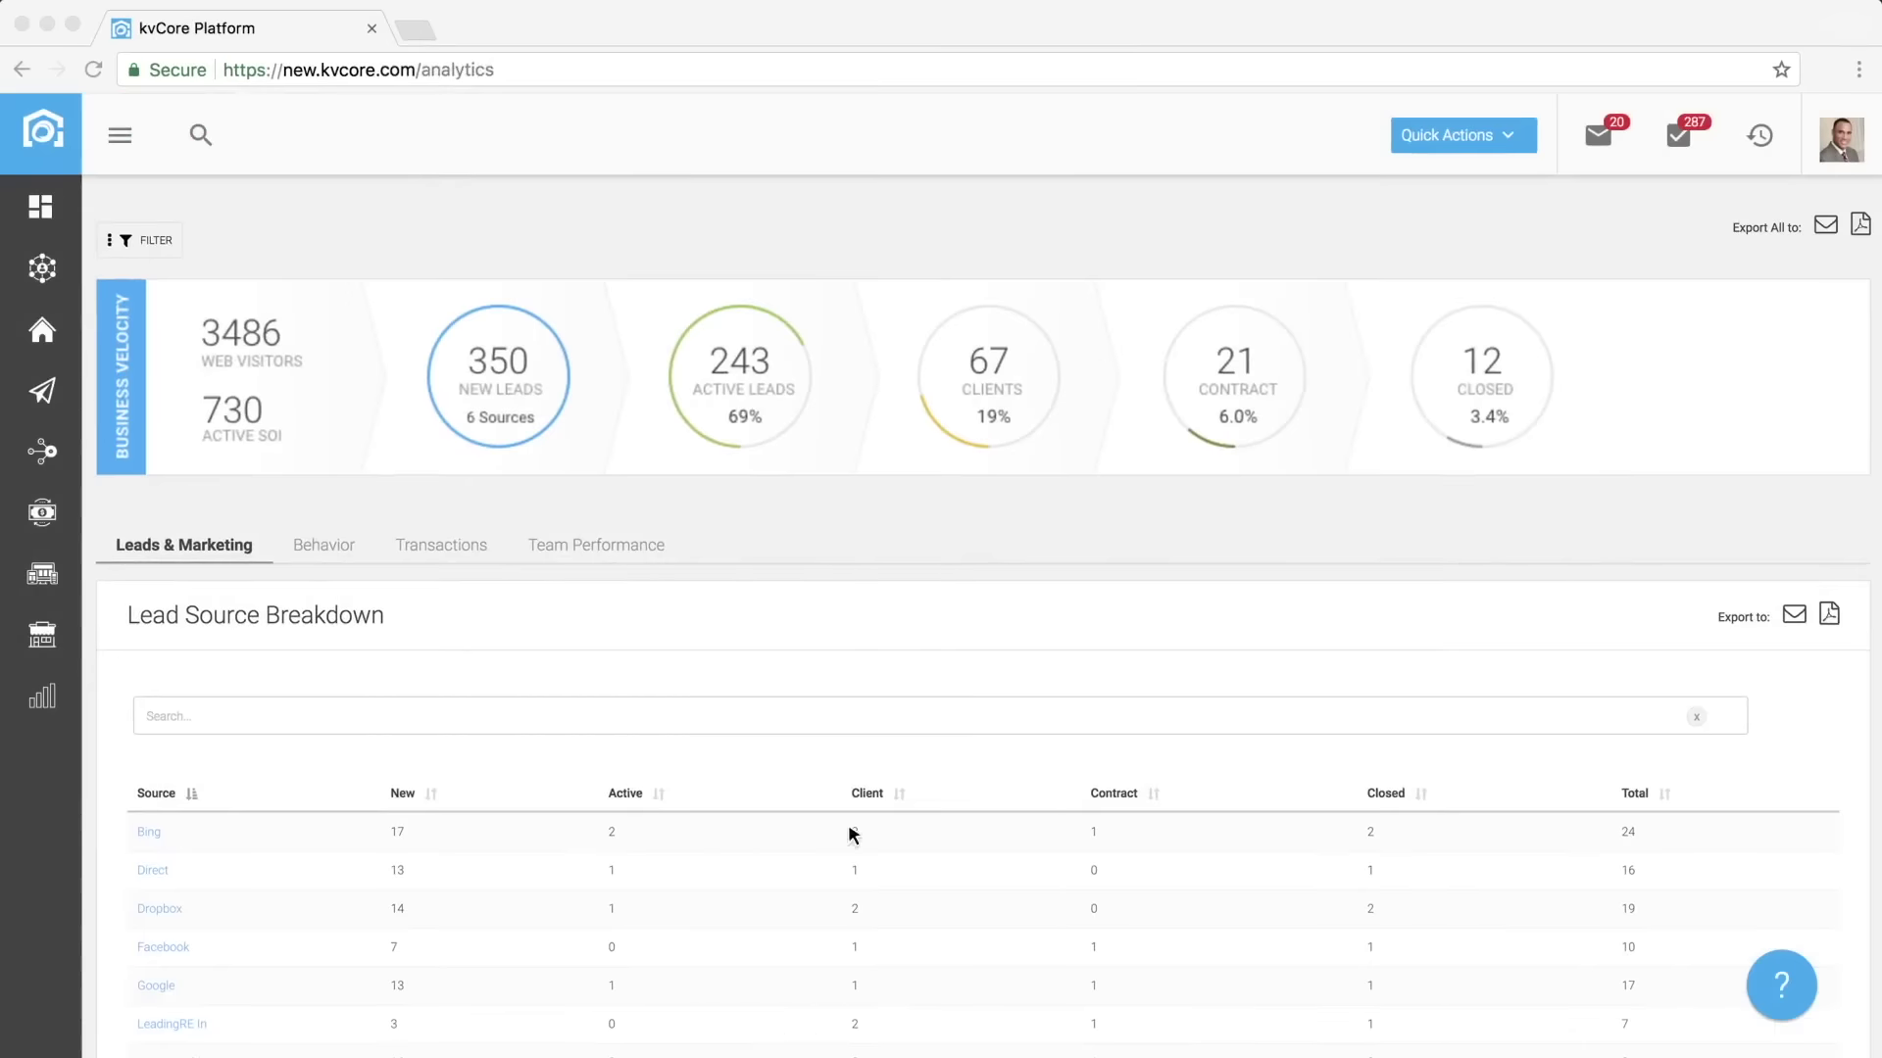
{"action": "scroll", "coordinate": [1274, 913], "scroll_direction": "down", "scroll_amount": 5}
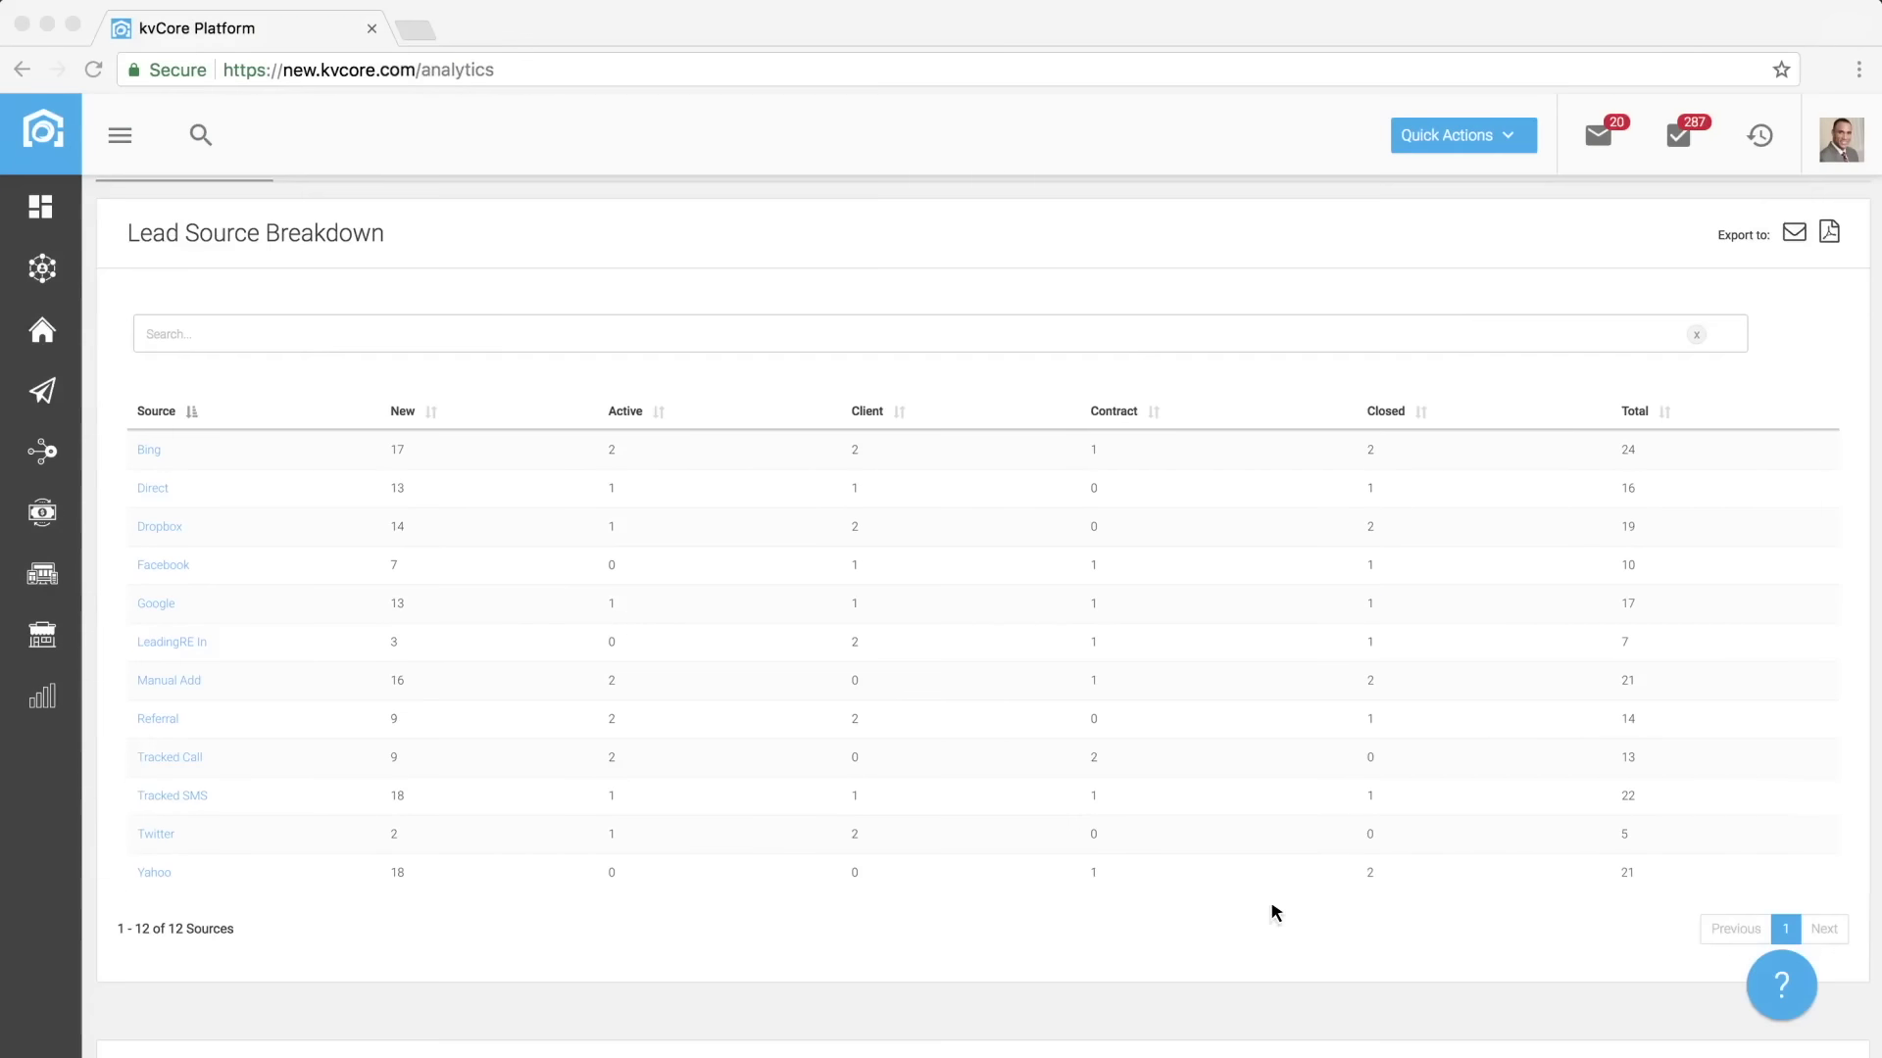
{"action": "scroll", "coordinate": [1273, 913], "scroll_direction": "down", "scroll_amount": 5}
{"action": "scroll", "coordinate": [1273, 913], "scroll_direction": "down", "scroll_amount": 3}
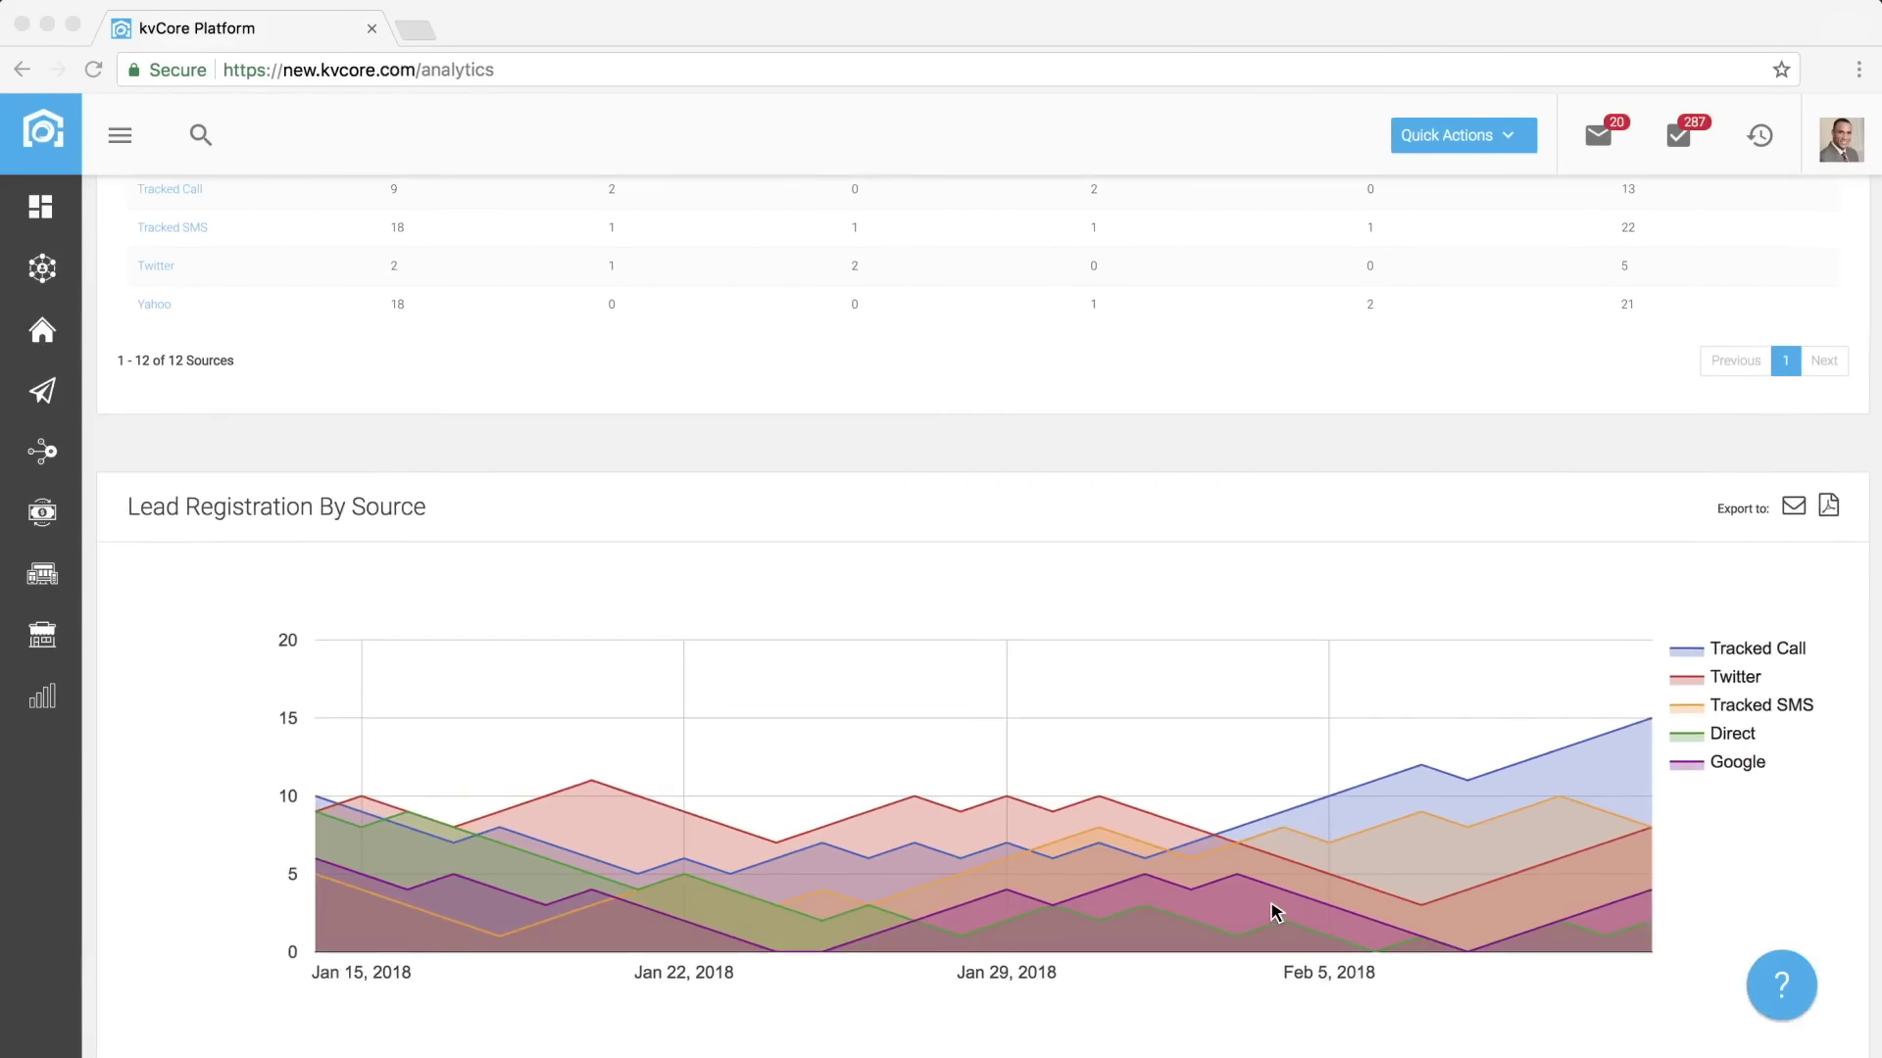
{"action": "scroll", "coordinate": [1273, 913], "scroll_direction": "down", "scroll_amount": 5}
{"action": "scroll", "coordinate": [1274, 913], "scroll_direction": "down", "scroll_amount": 4}
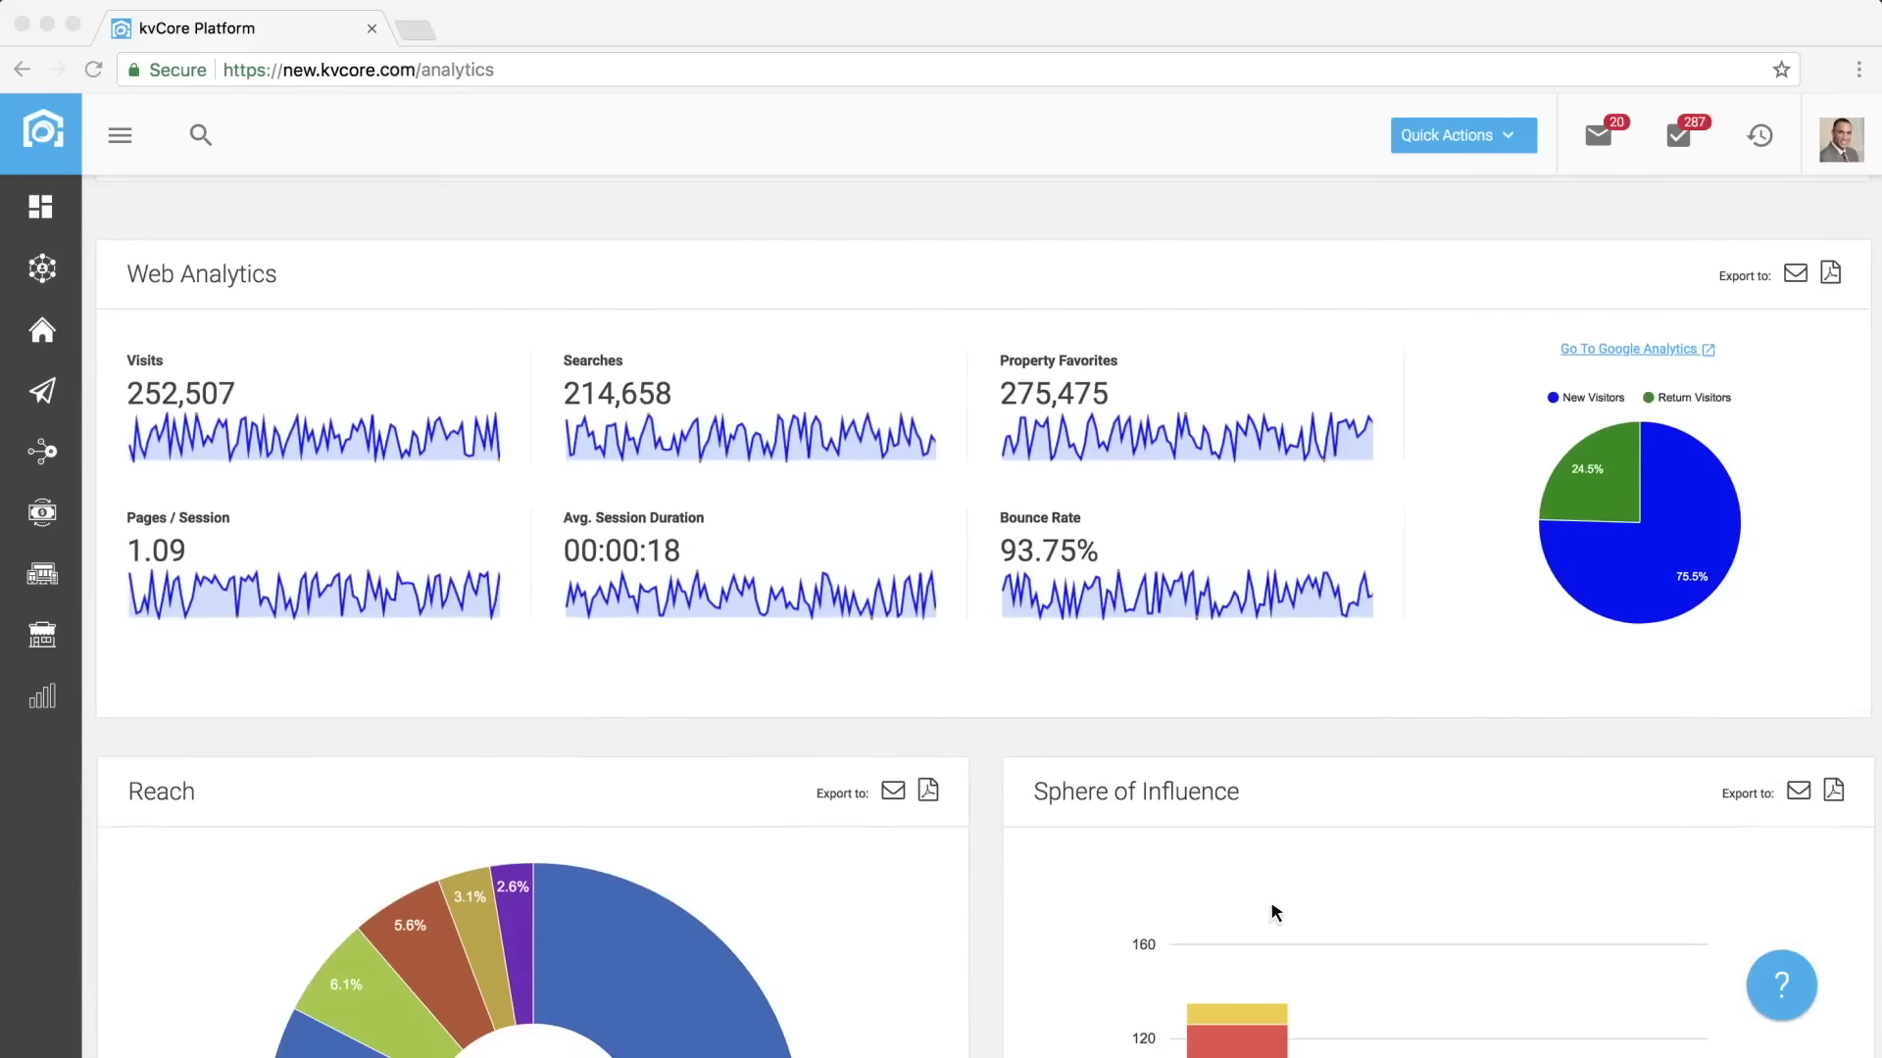
{"action": "scroll", "coordinate": [1274, 913], "scroll_direction": "down", "scroll_amount": 3}
{"action": "scroll", "coordinate": [1273, 913], "scroll_direction": "down", "scroll_amount": 3}
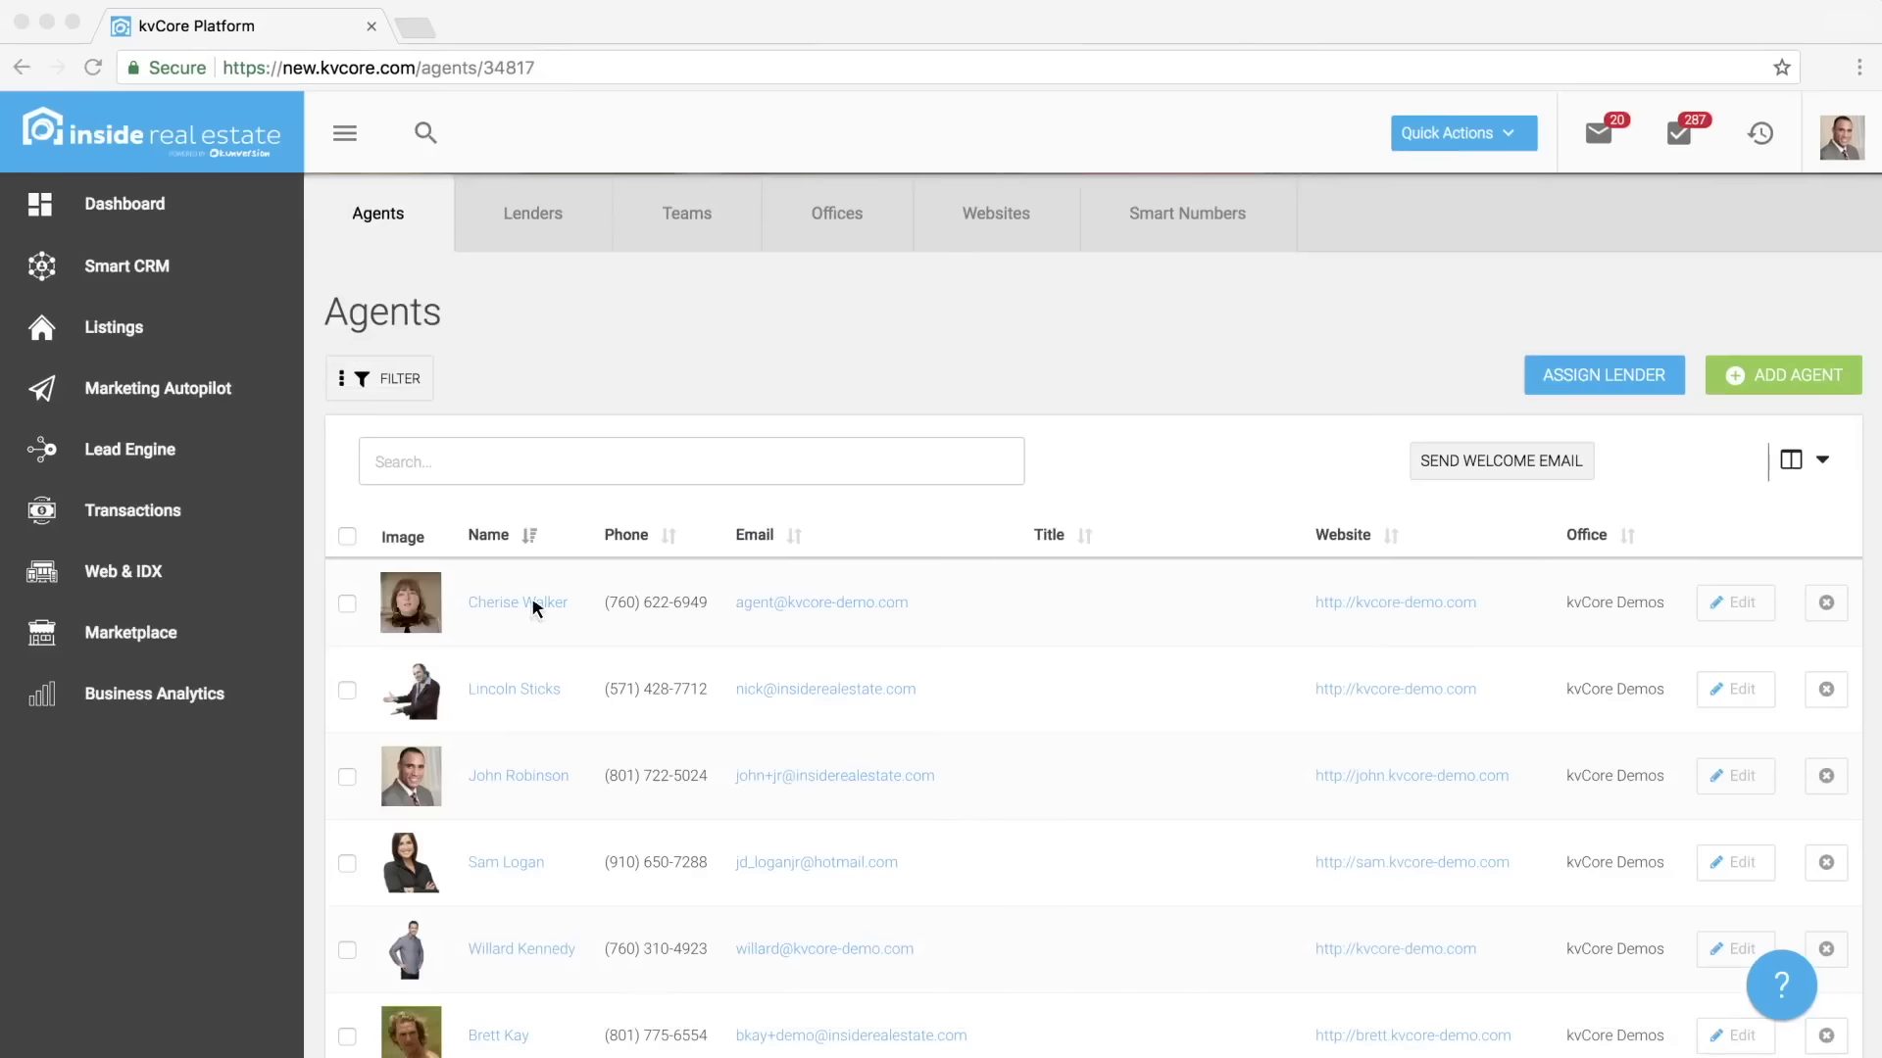
{"action": "left_click", "coordinate": [535, 607]}
{"action": "left_click", "coordinate": [904, 381]}
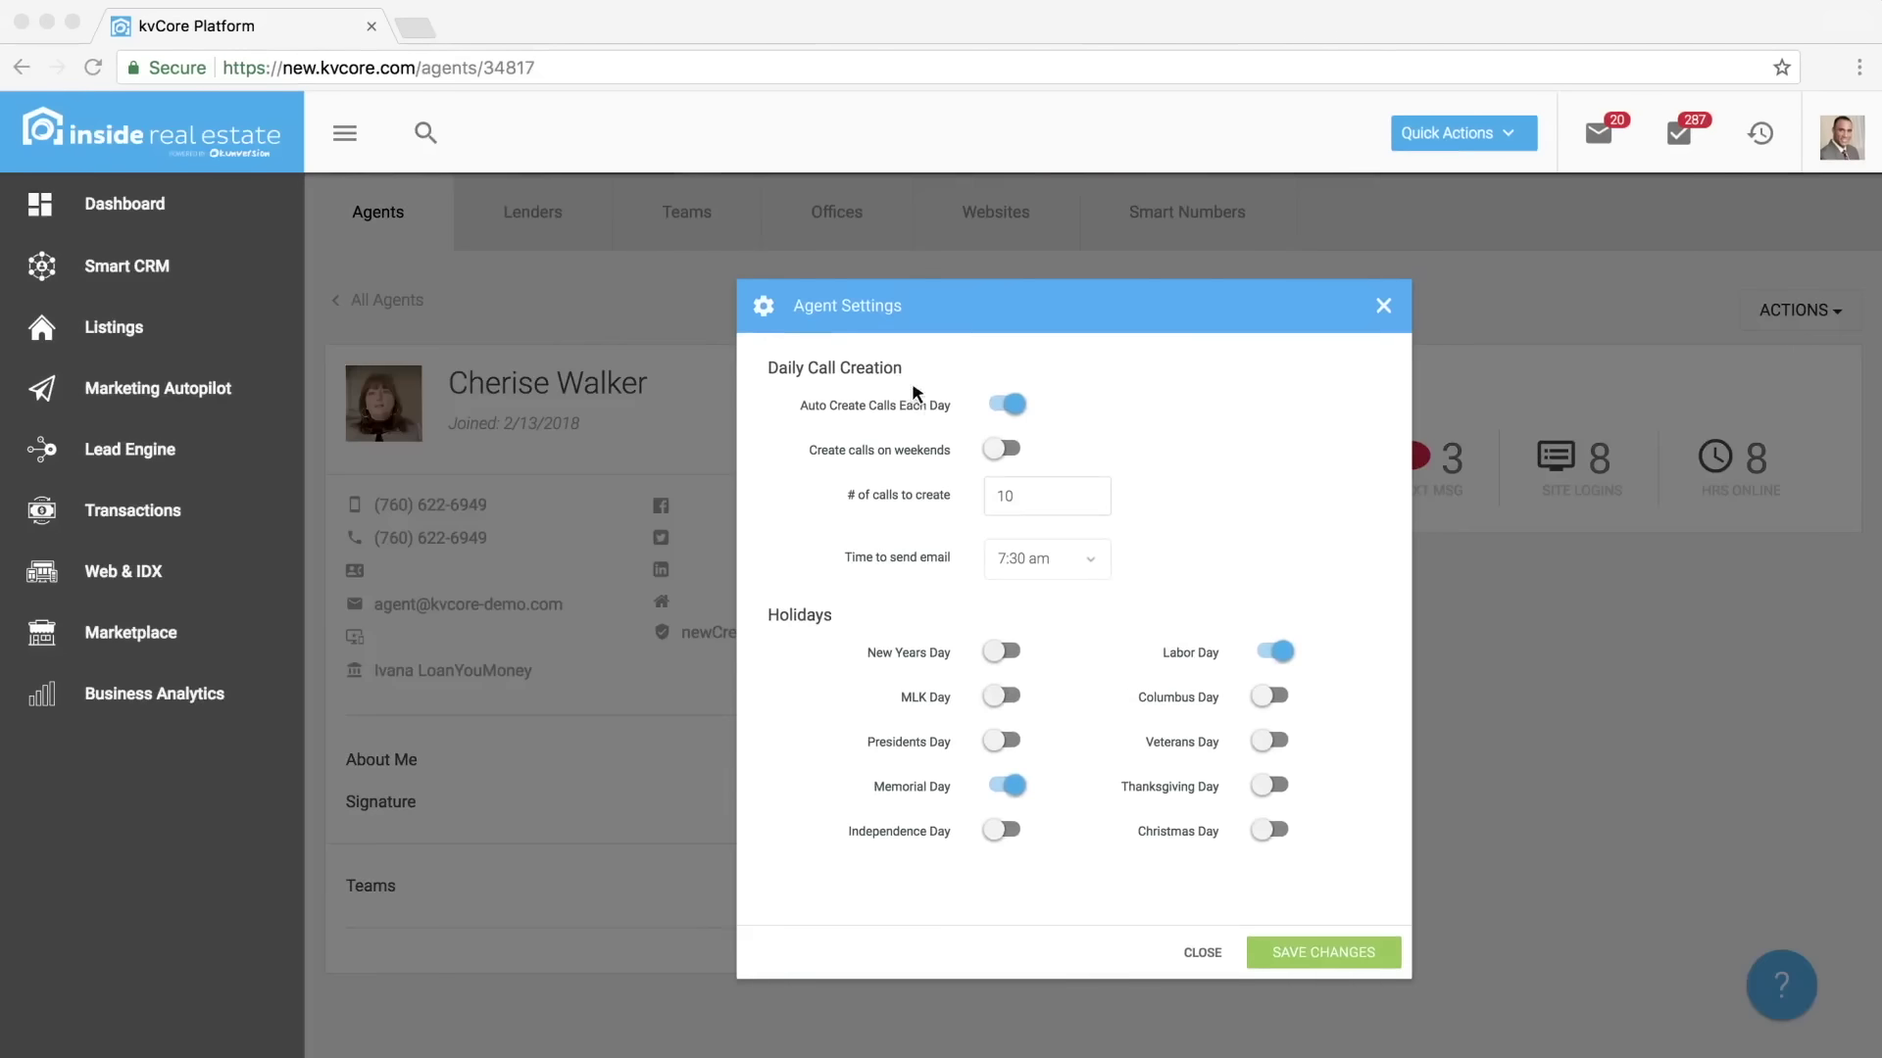
{"action": "left_click", "coordinate": [1369, 964]}
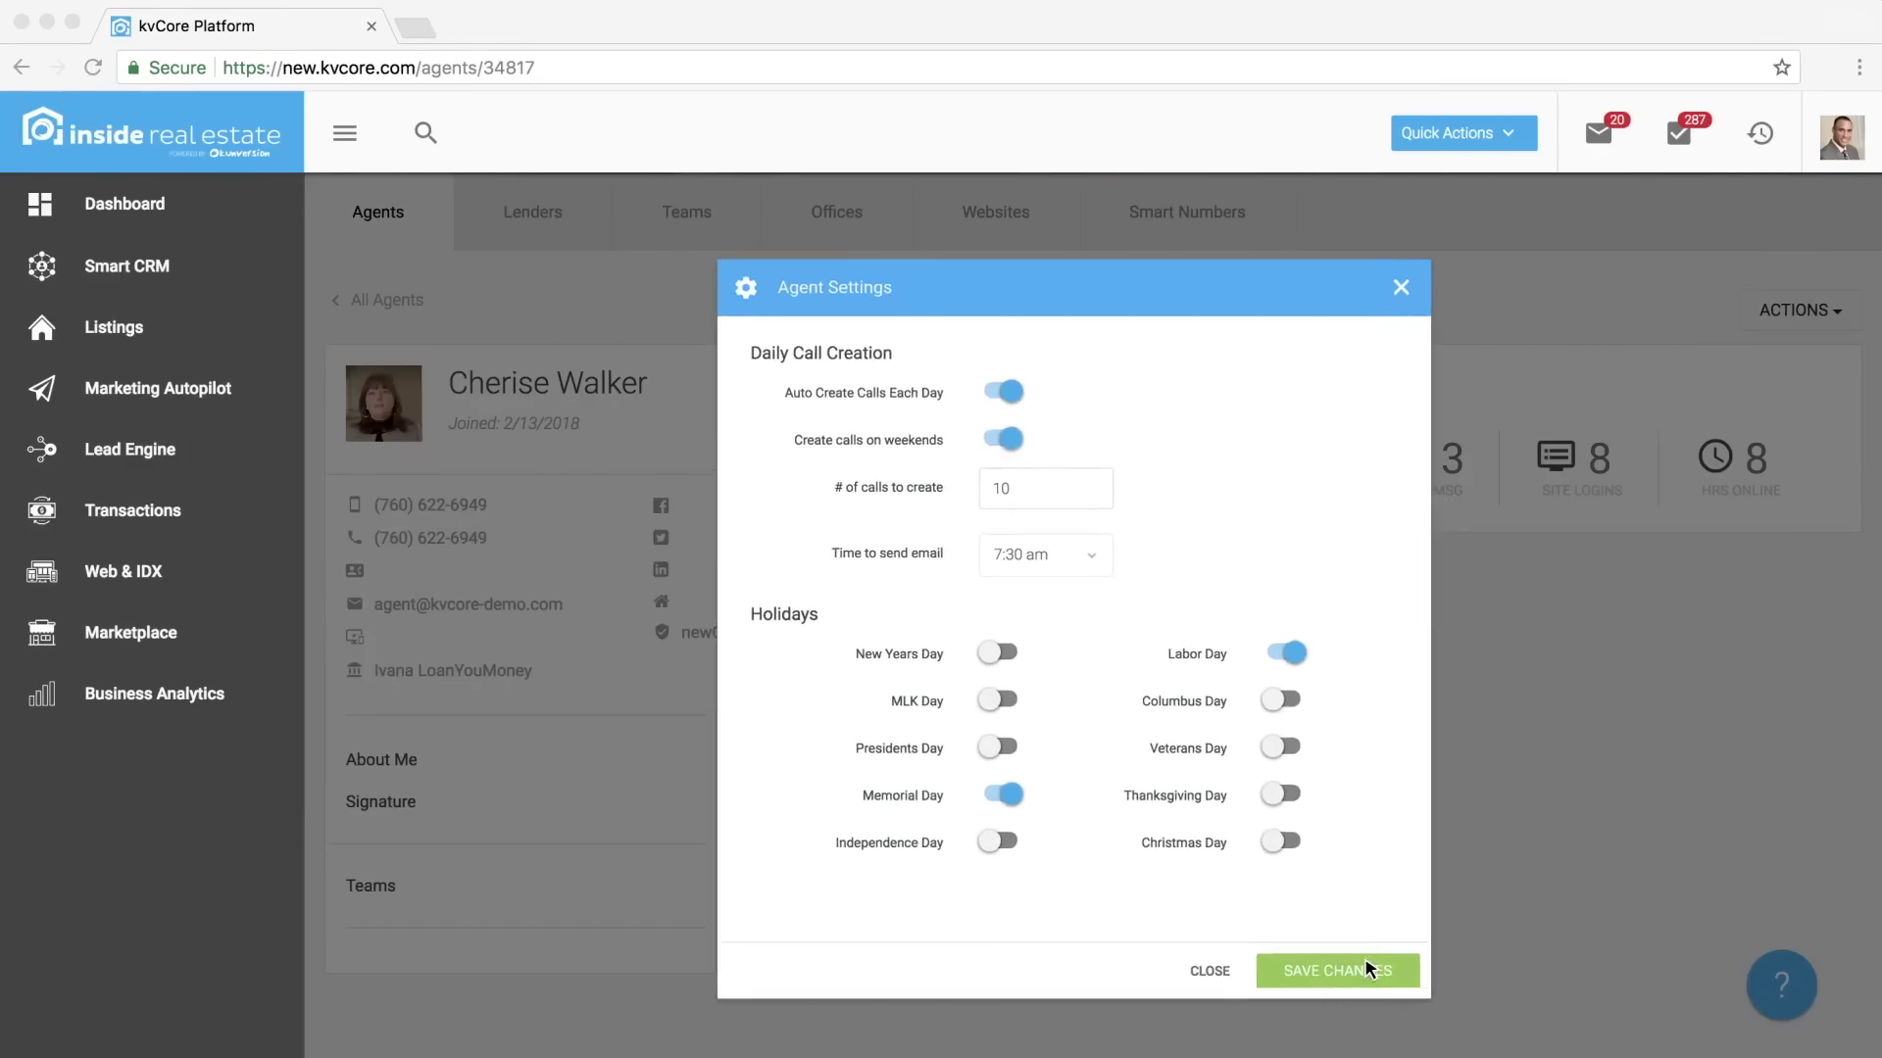